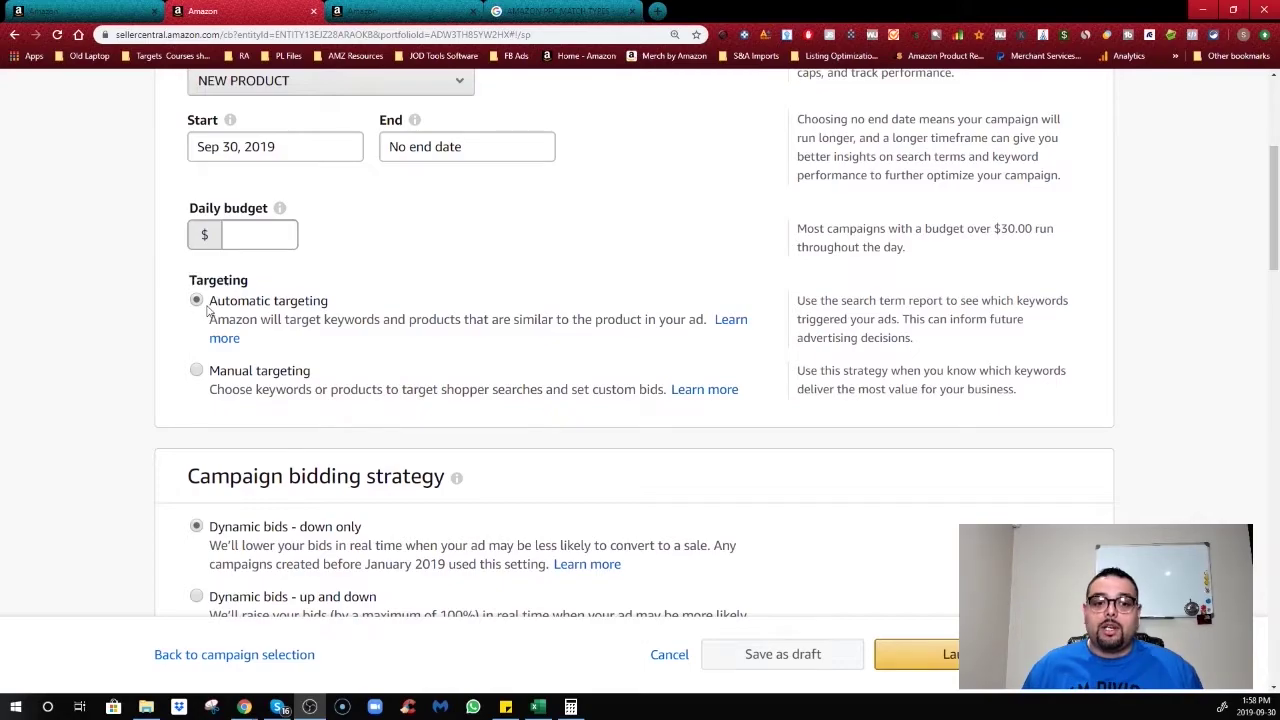
Step: Set the automatic targeting bids by targeting group instead of using one default bid
scroll(178, 362, "down", 2)
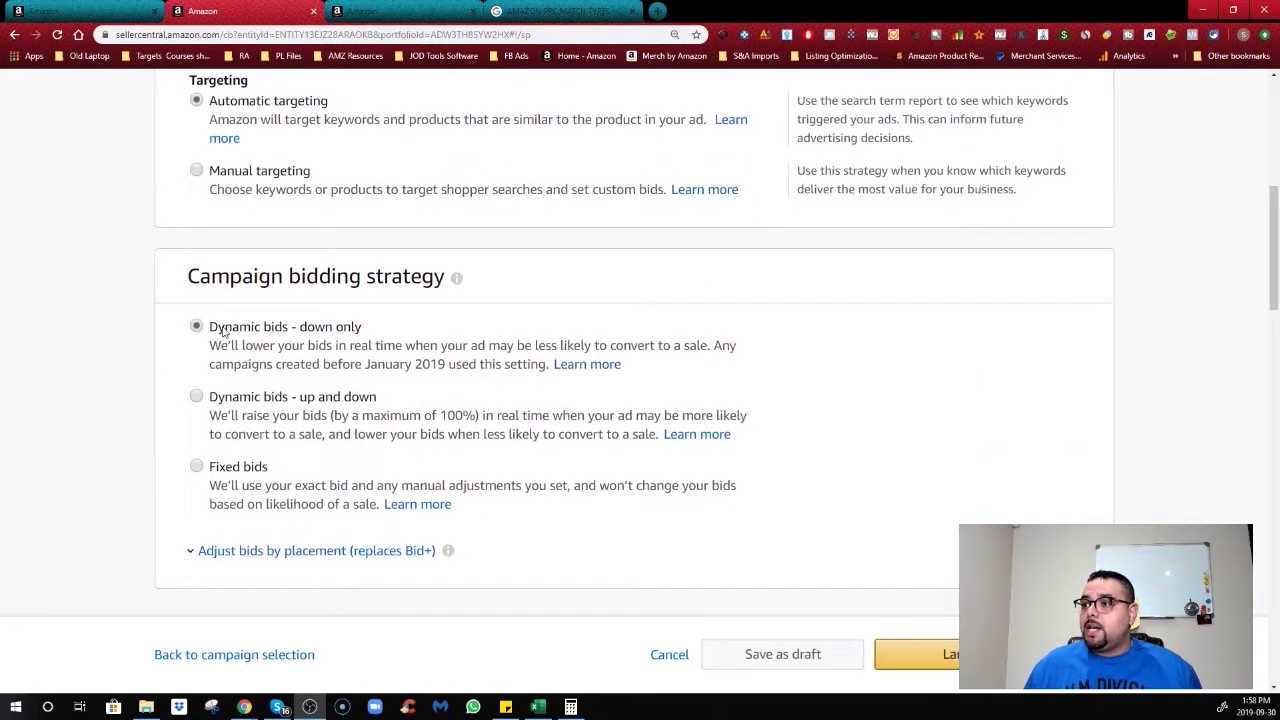
scroll(222, 325, "down", 1)
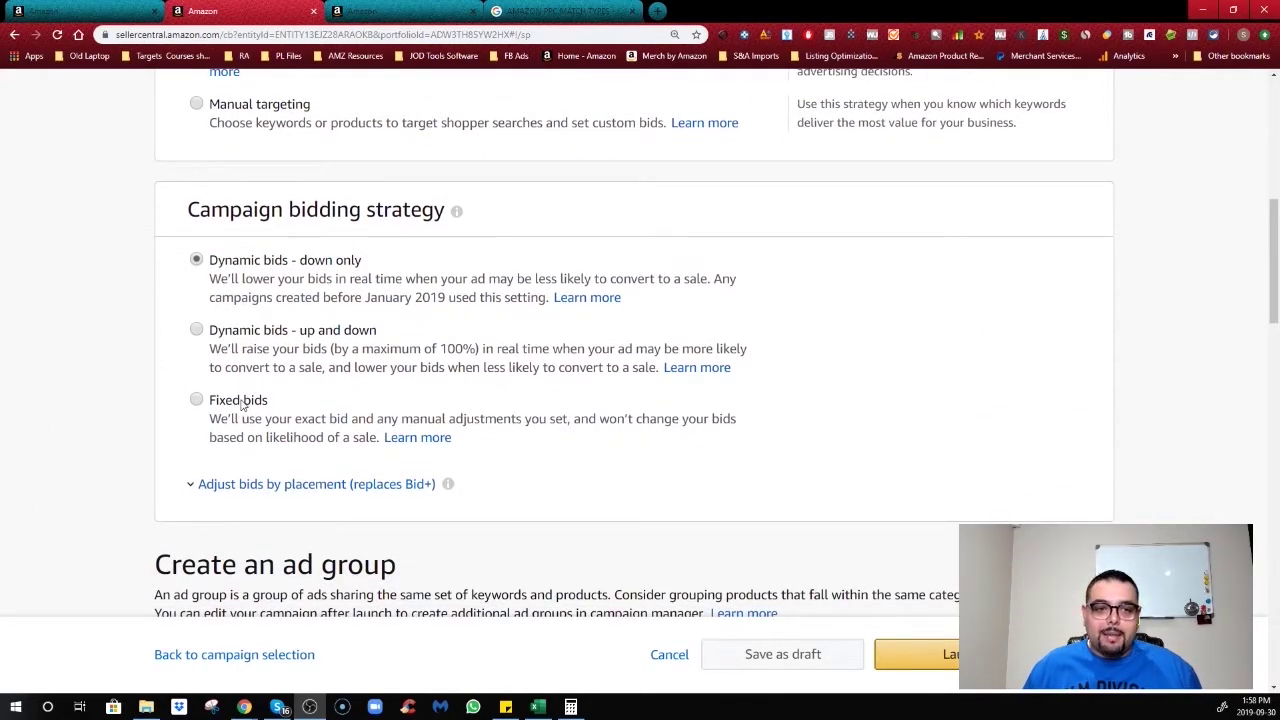
scroll(240, 403, "down", 2)
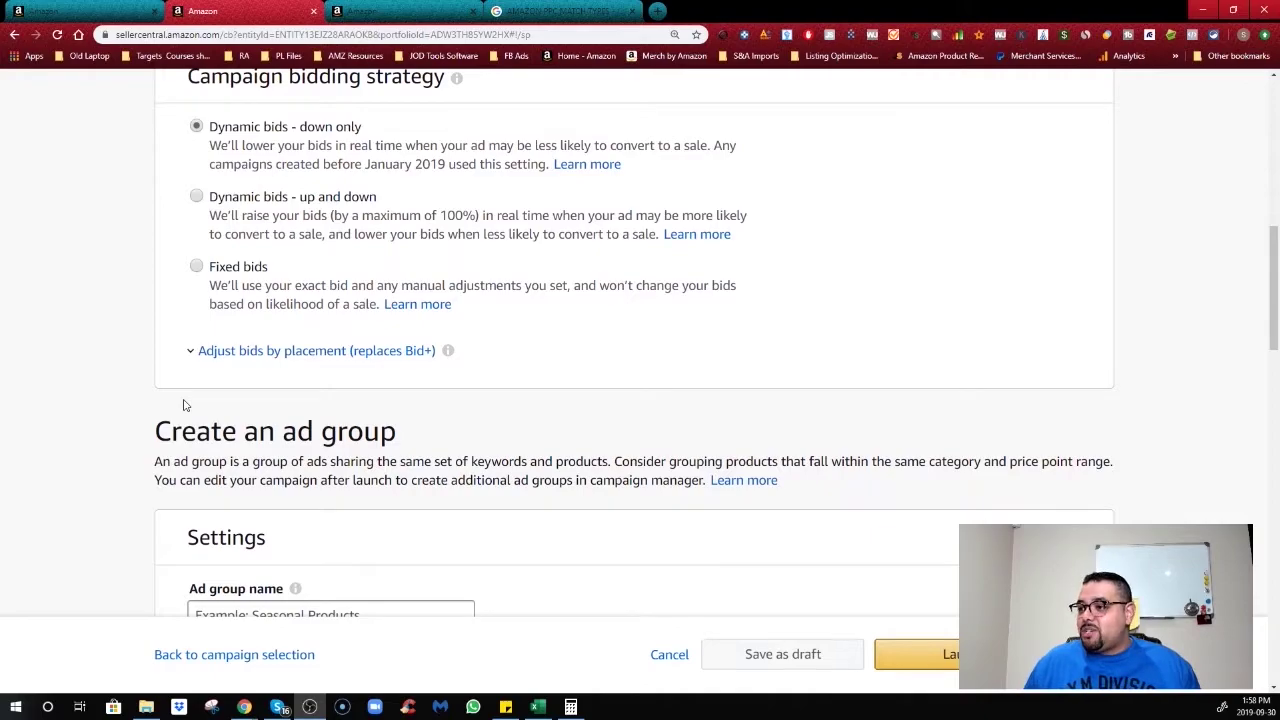
scroll(214, 405, "down", 3)
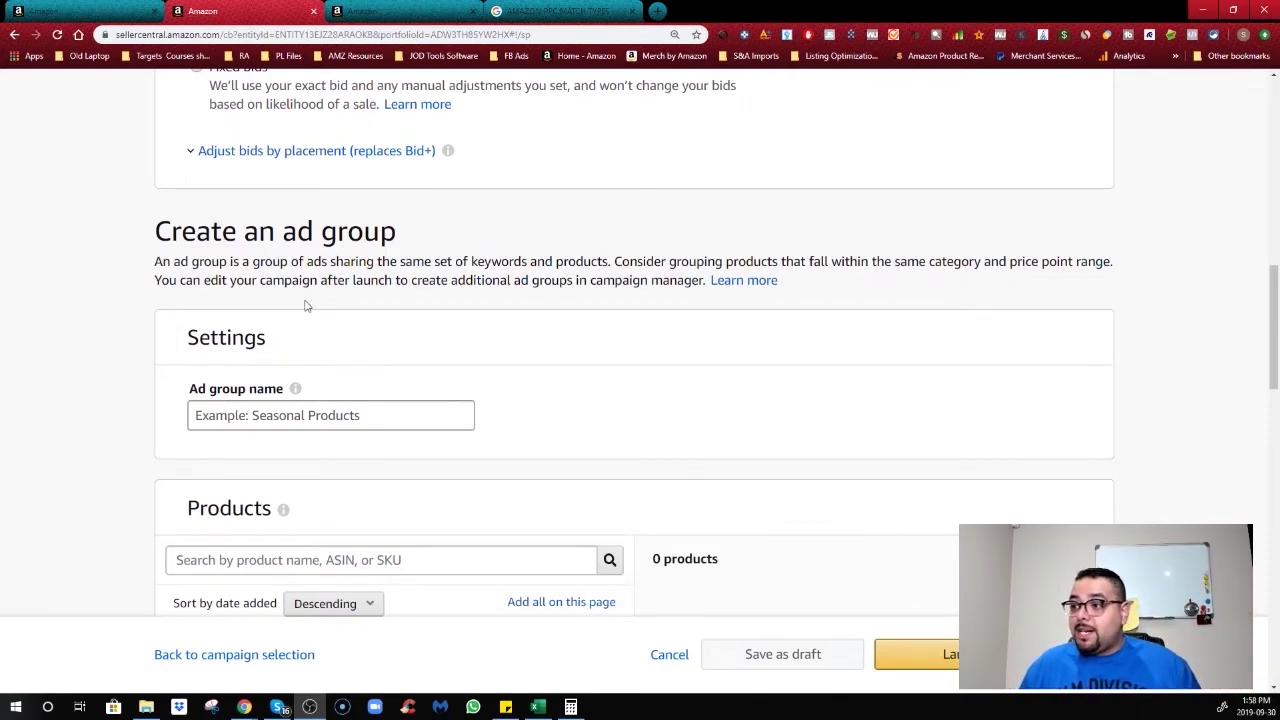
scroll(254, 457, "down", 4)
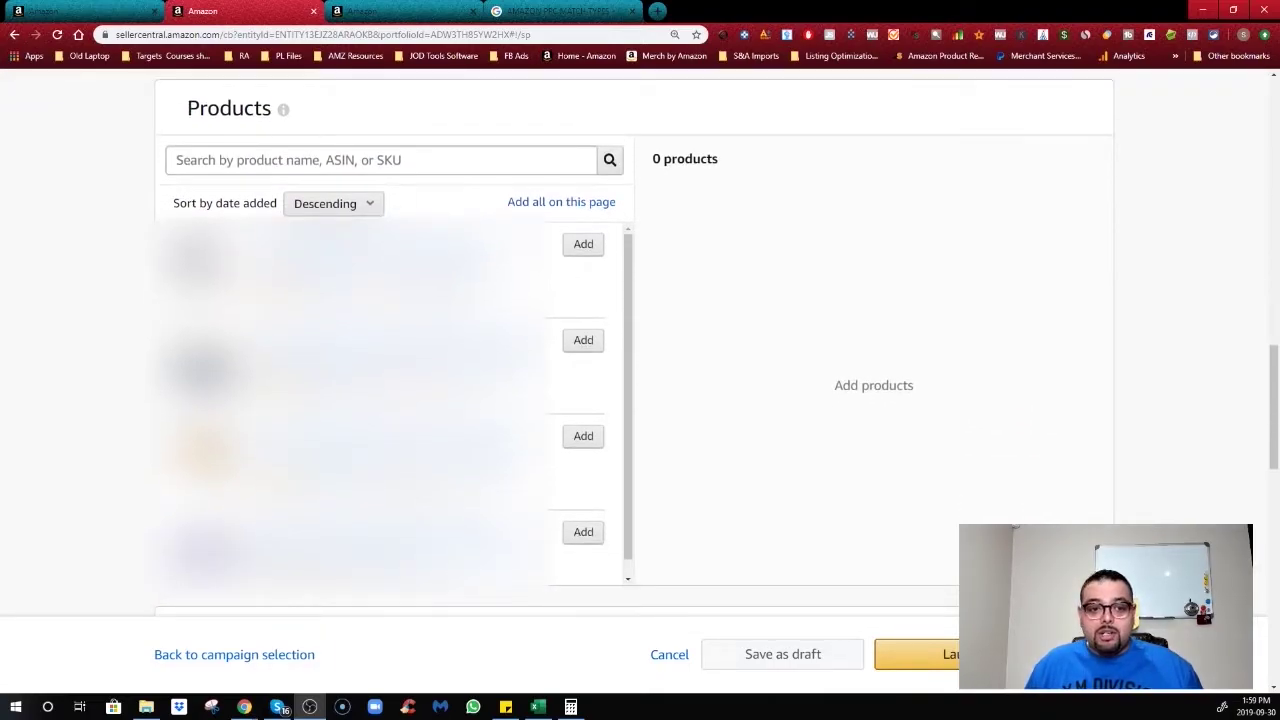
scroll(400, 390, "down", 2)
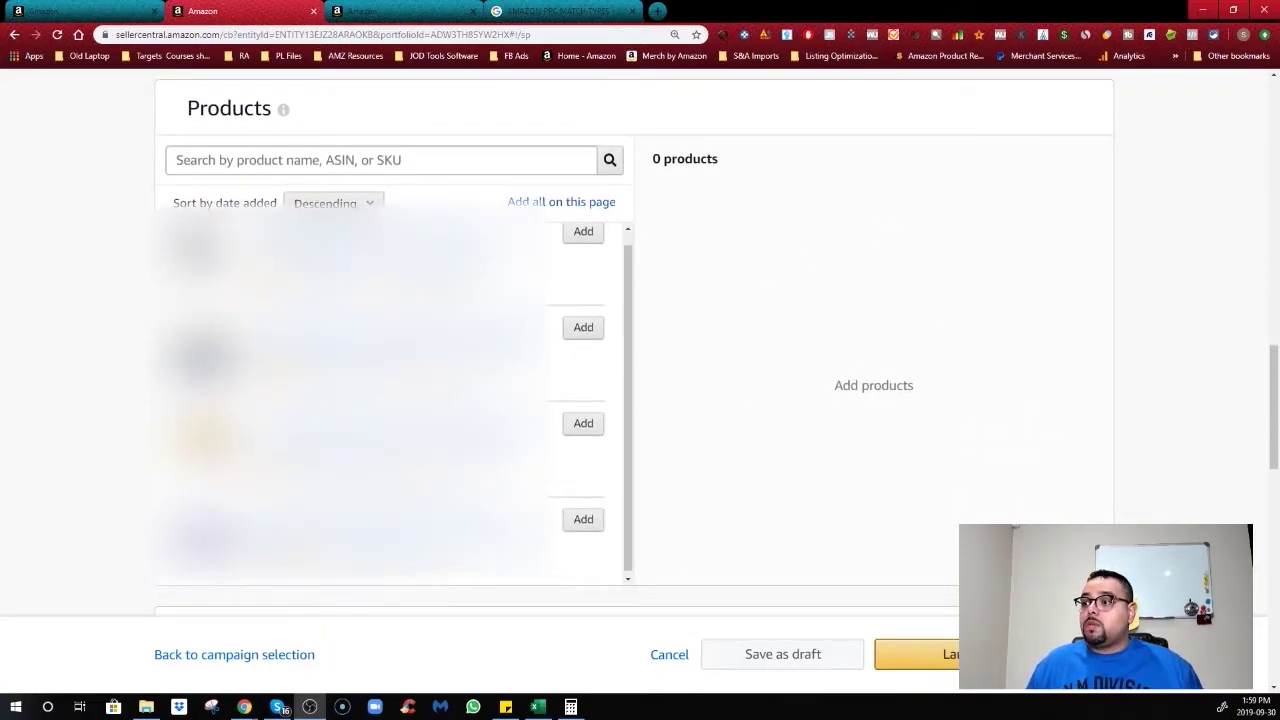
scroll(102, 372, "down", 5)
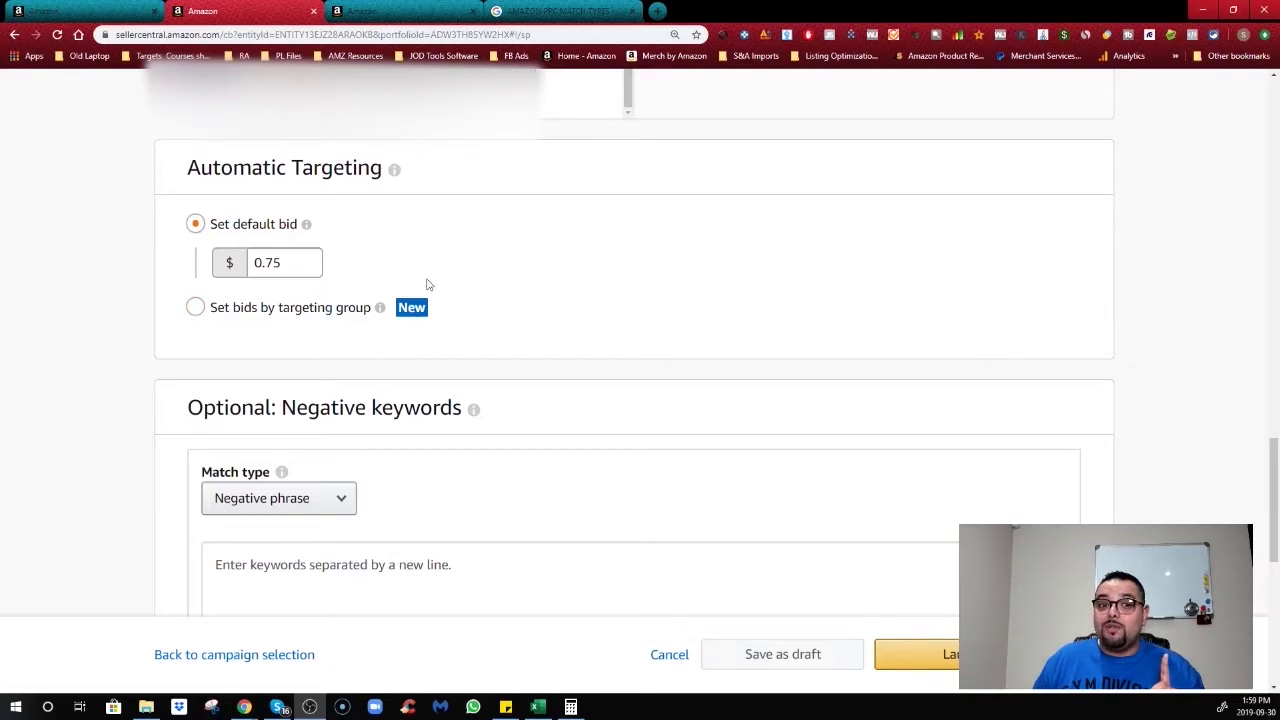
left_click(197, 312)
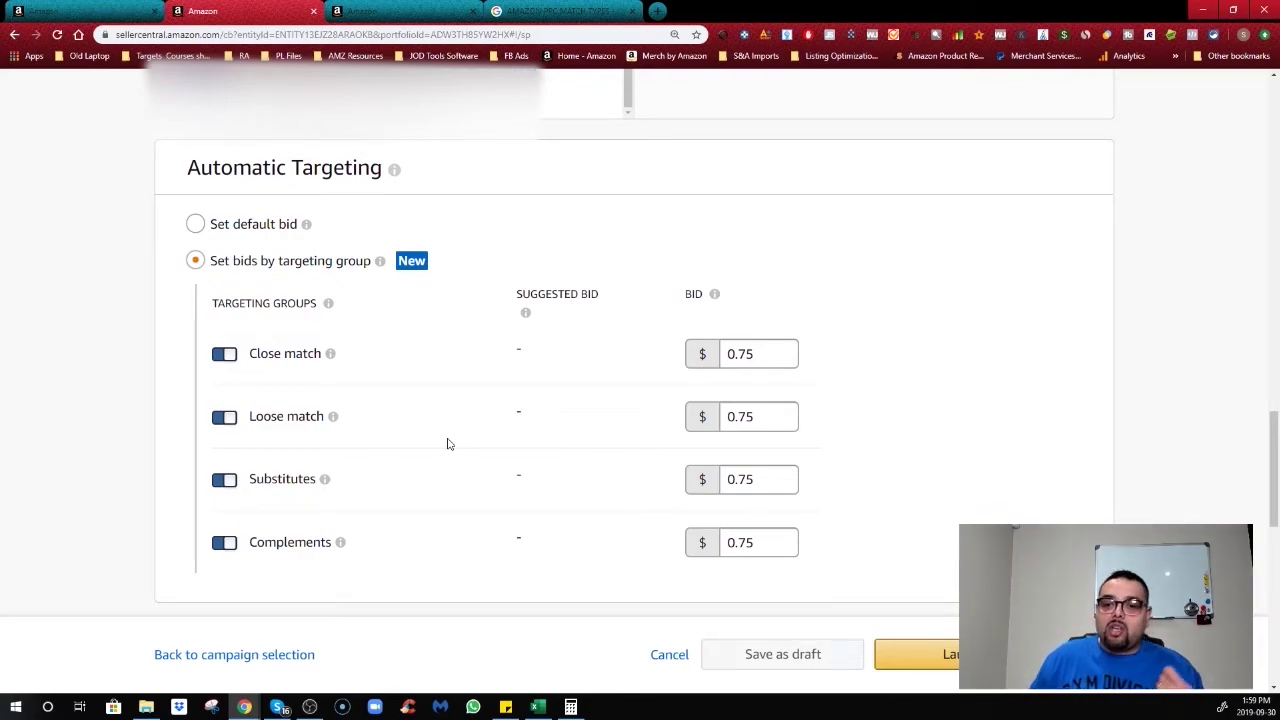
Step: Read the explanations of the loose match, close match, substitutes and complements targeting groups
mouse_move(321, 412)
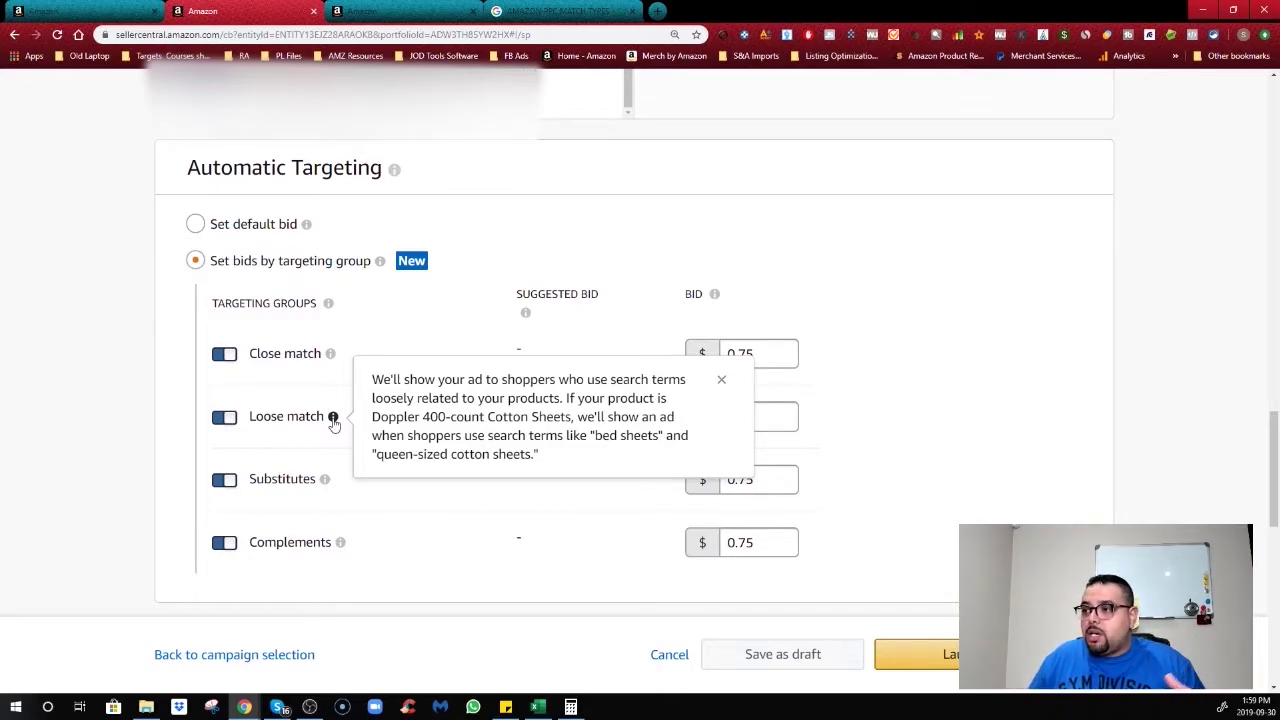
mouse_move(330, 356)
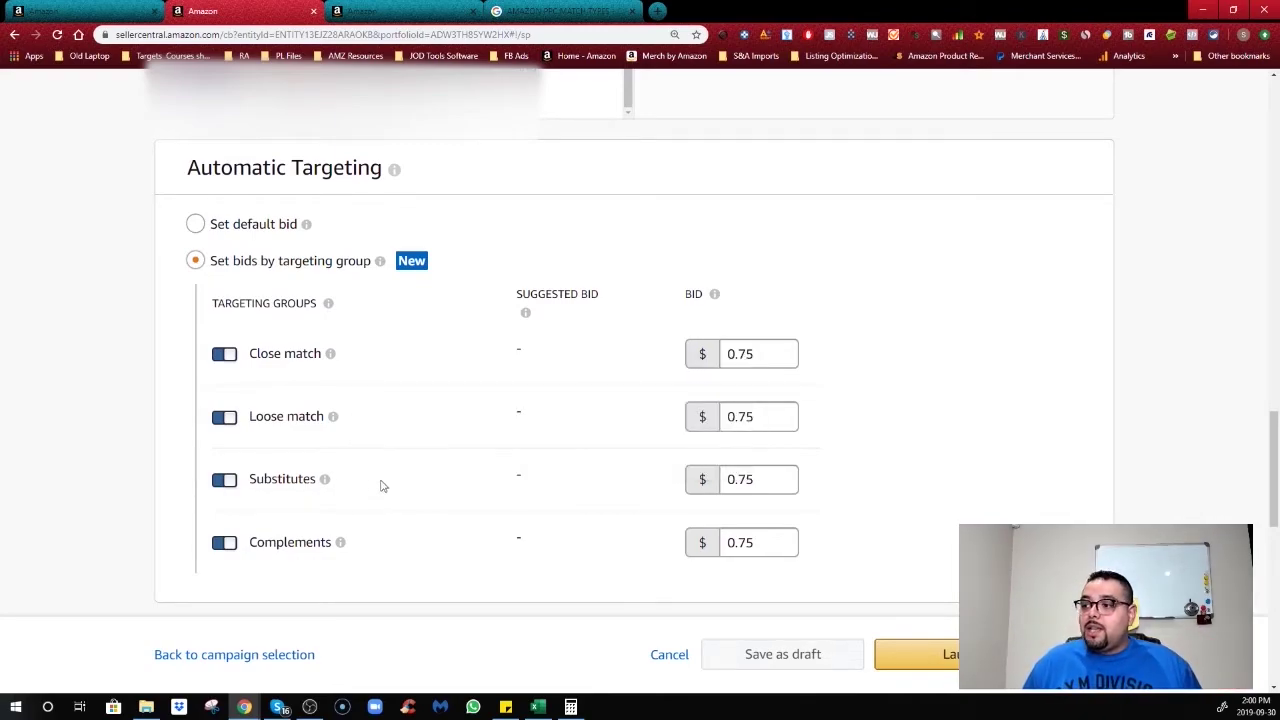
mouse_move(325, 481)
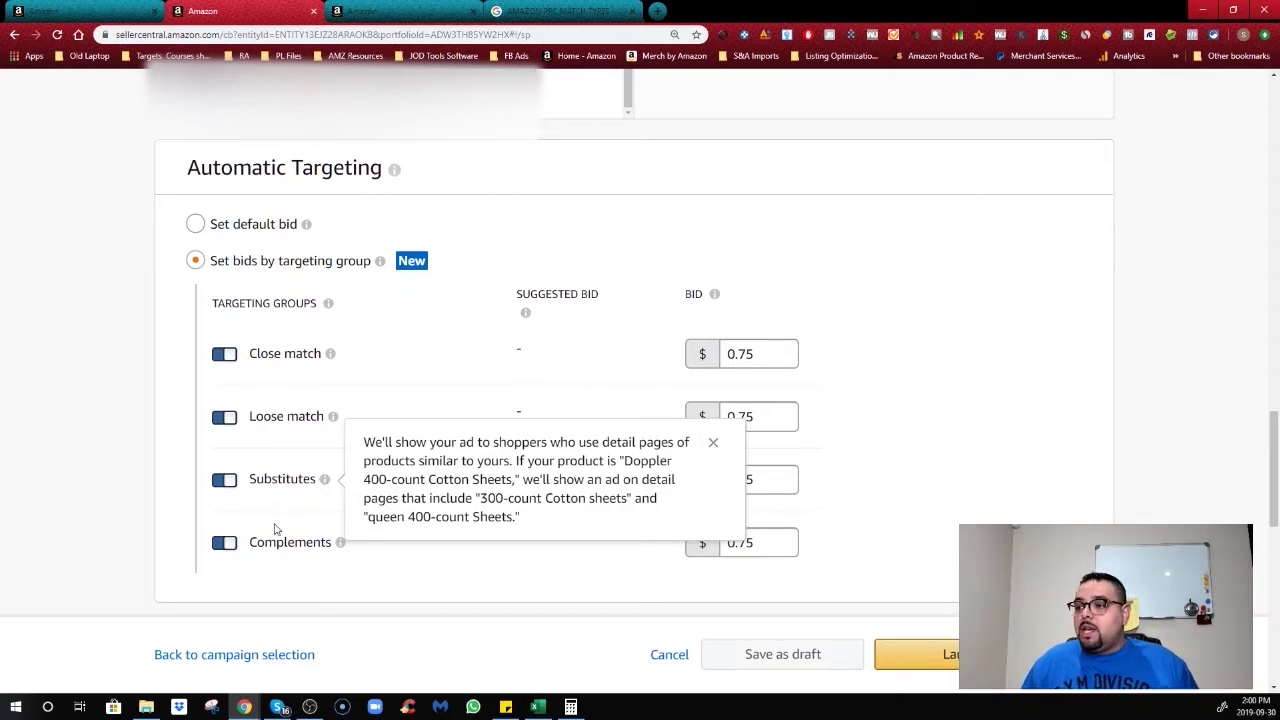
mouse_move(347, 546)
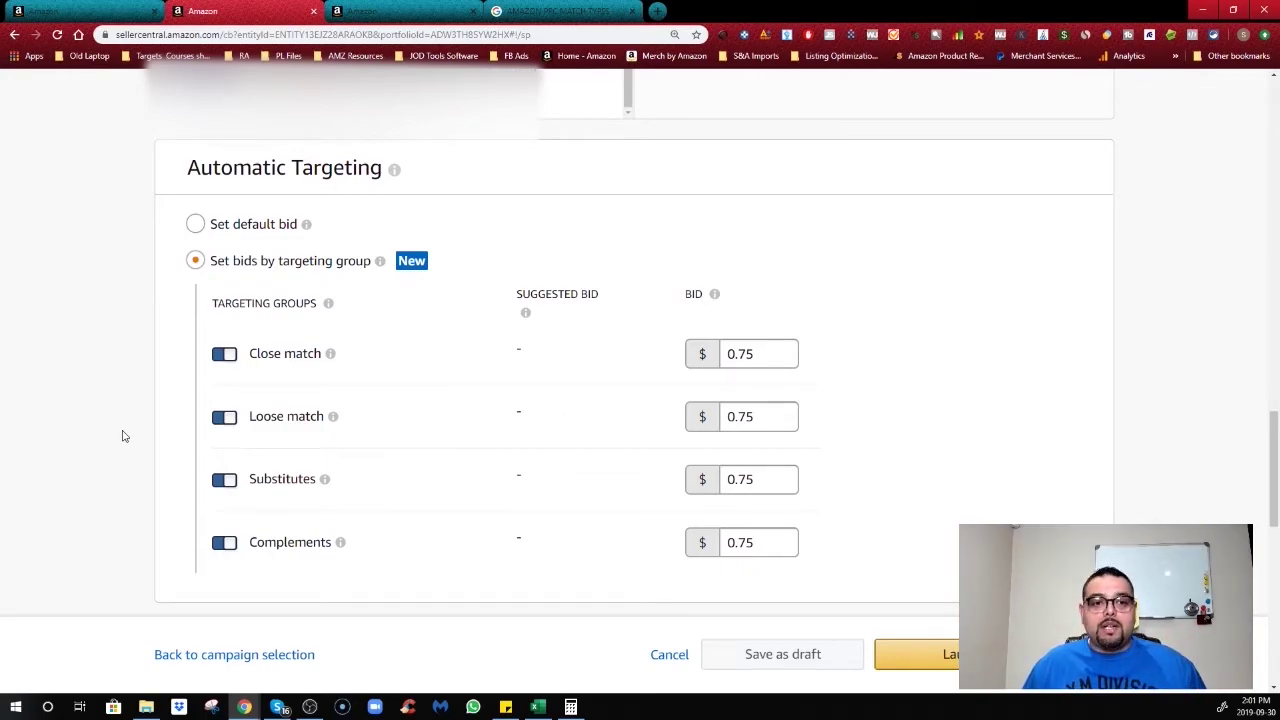
Step: Switch the campaign from automatic to manual targeting
scroll(120, 434, "down", 3)
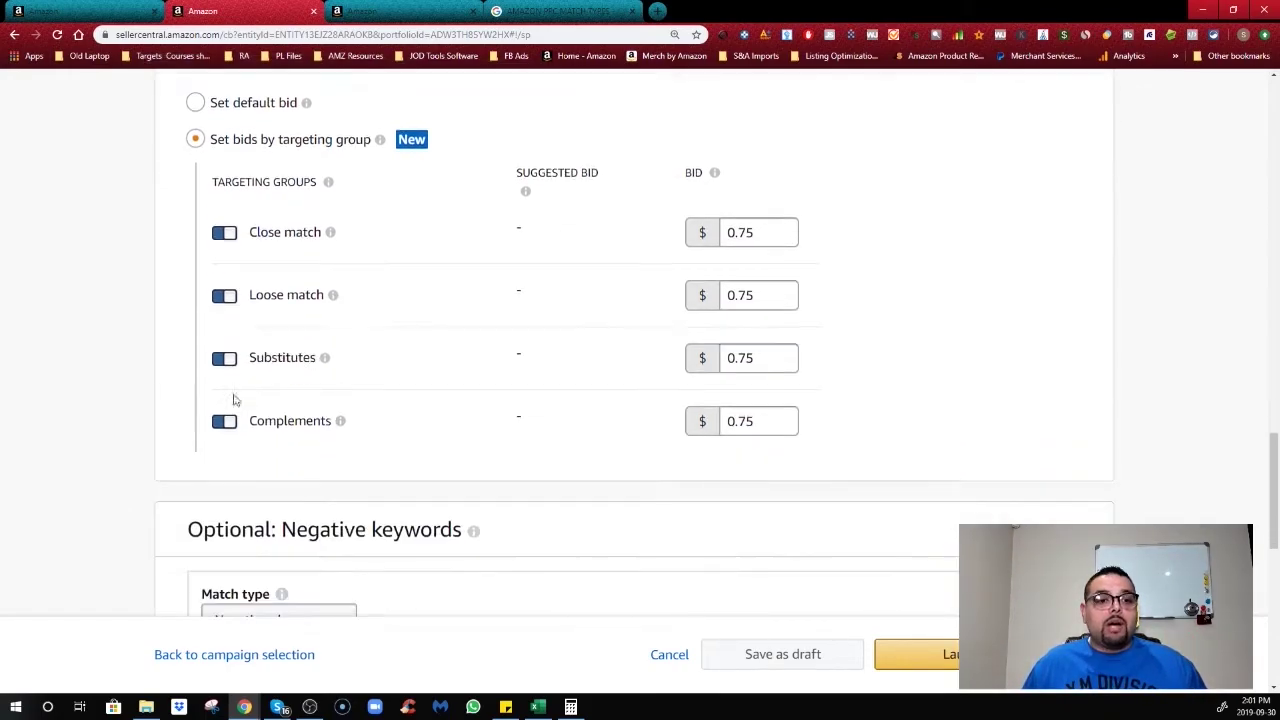
scroll(85, 594, "down", 1)
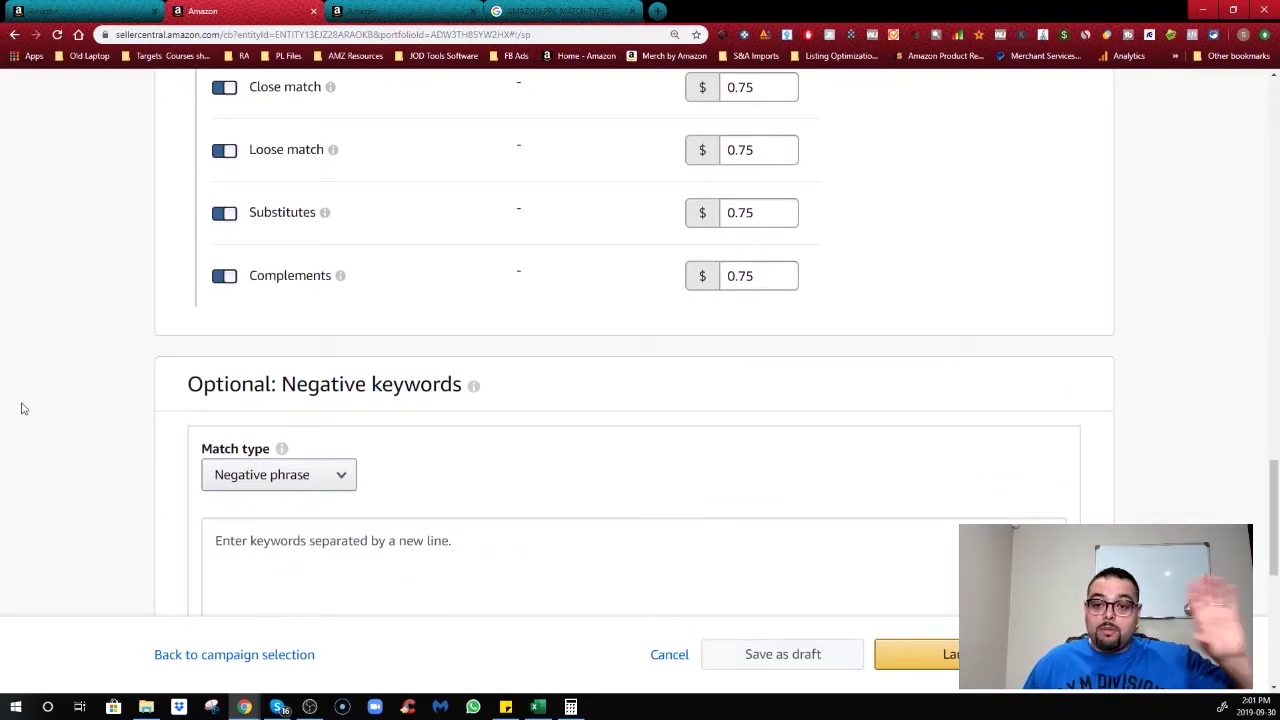
scroll(25, 400, "up", 4)
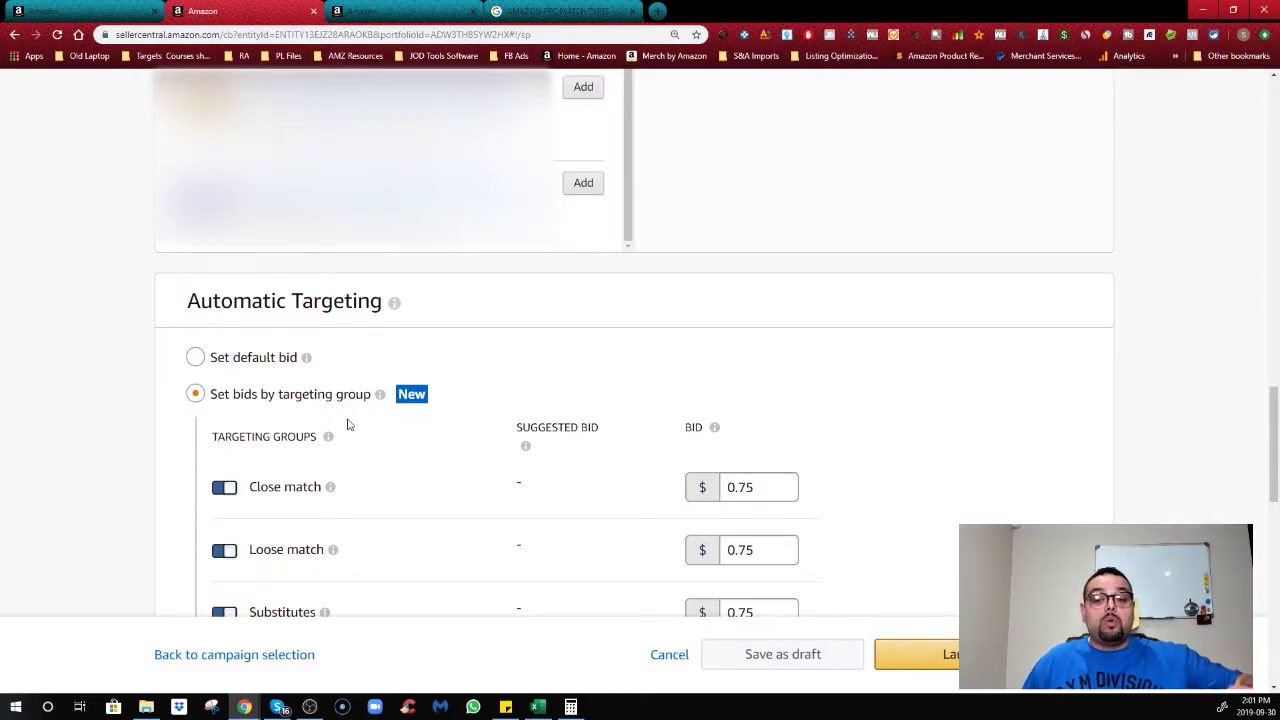
scroll(449, 389, "up", 5)
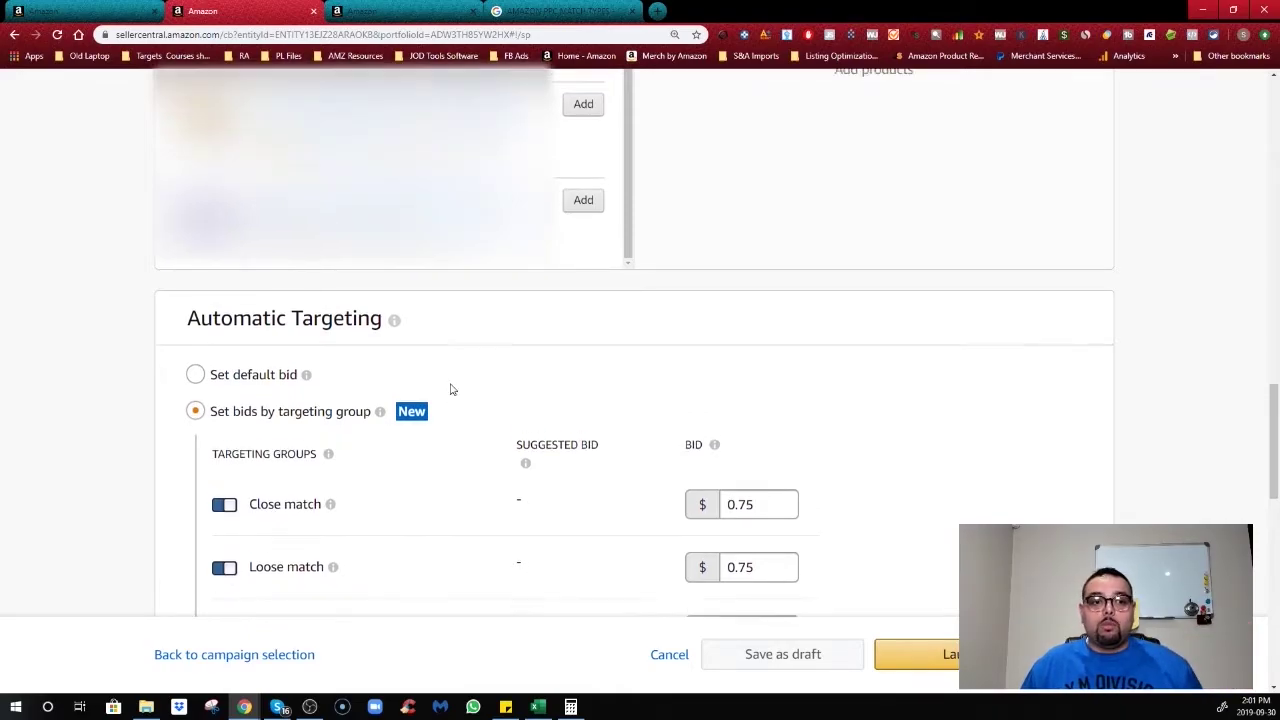
scroll(680, 320, "up", 10)
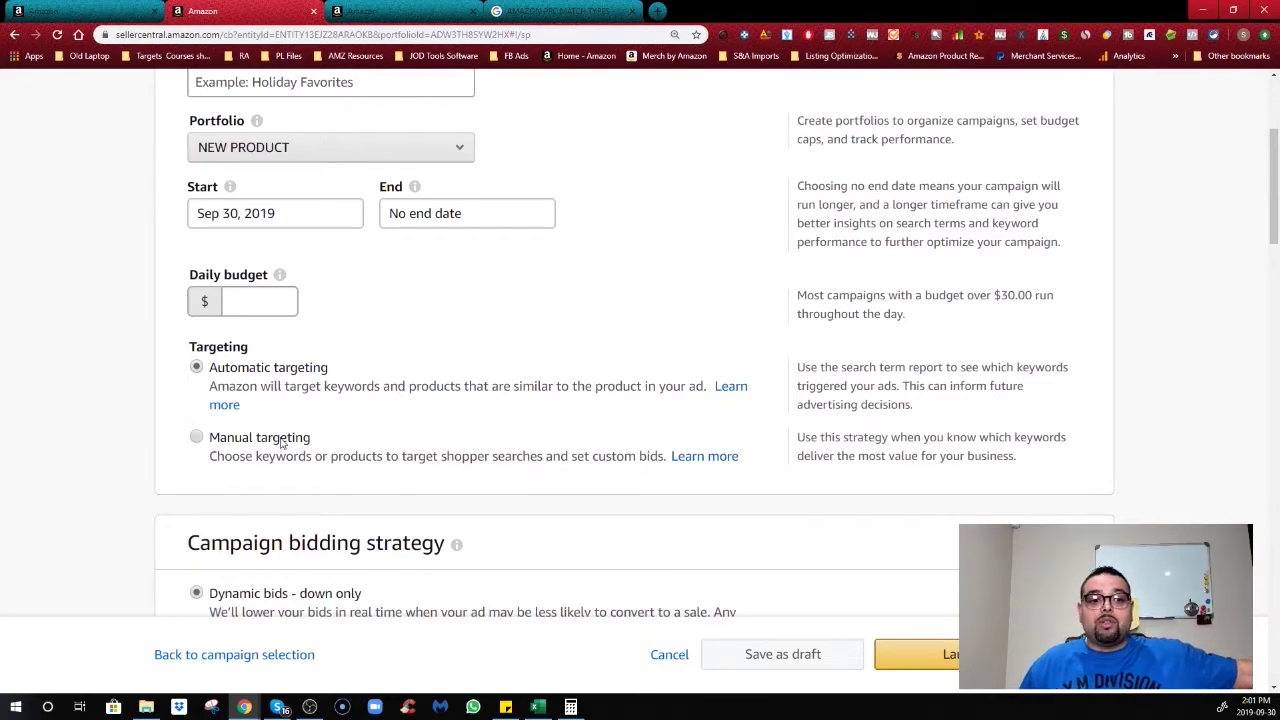
left_click(287, 439)
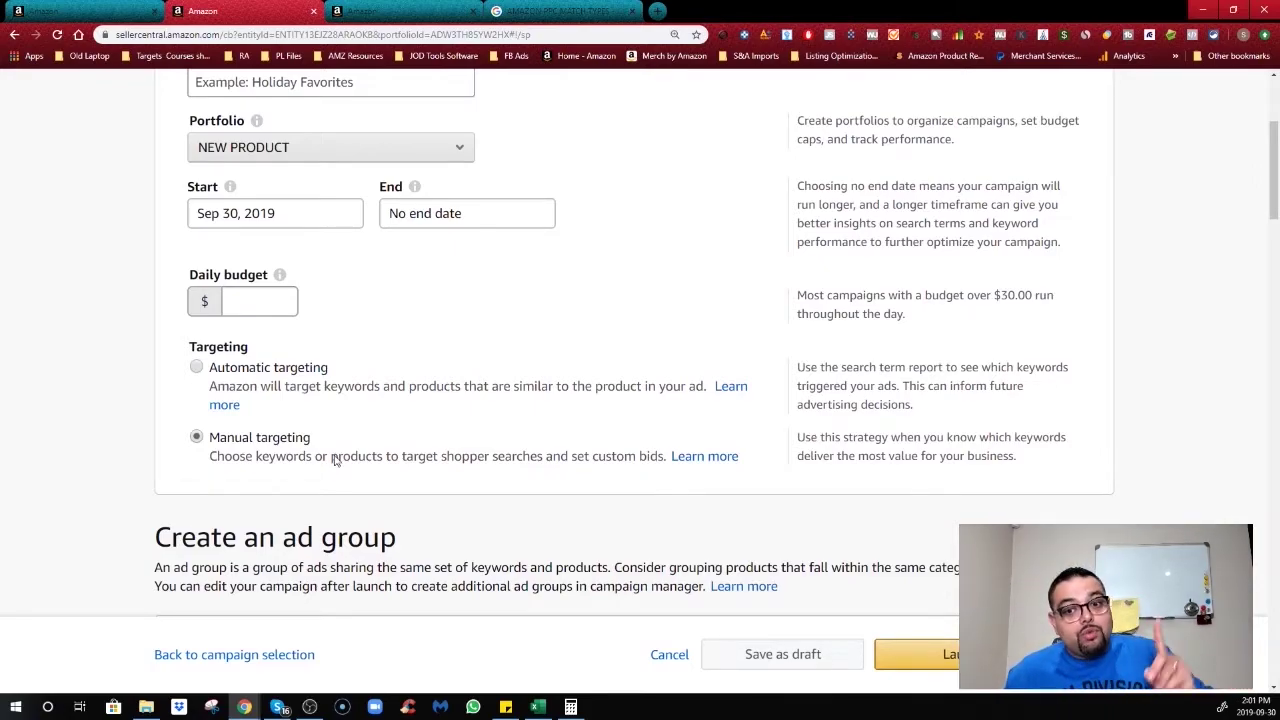
Step: Show the form for entering your own keywords under keyword targeting and list its match type options
scroll(340, 470, "down", 6)
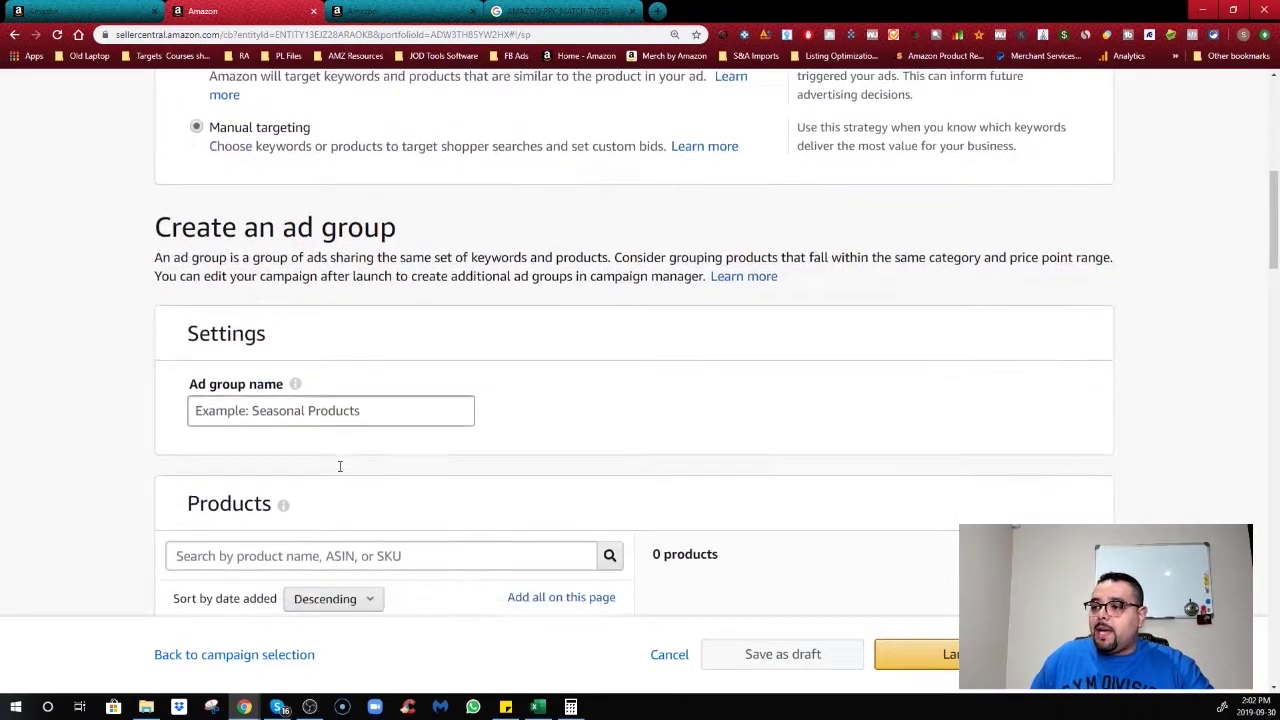
scroll(123, 471, "down", 6)
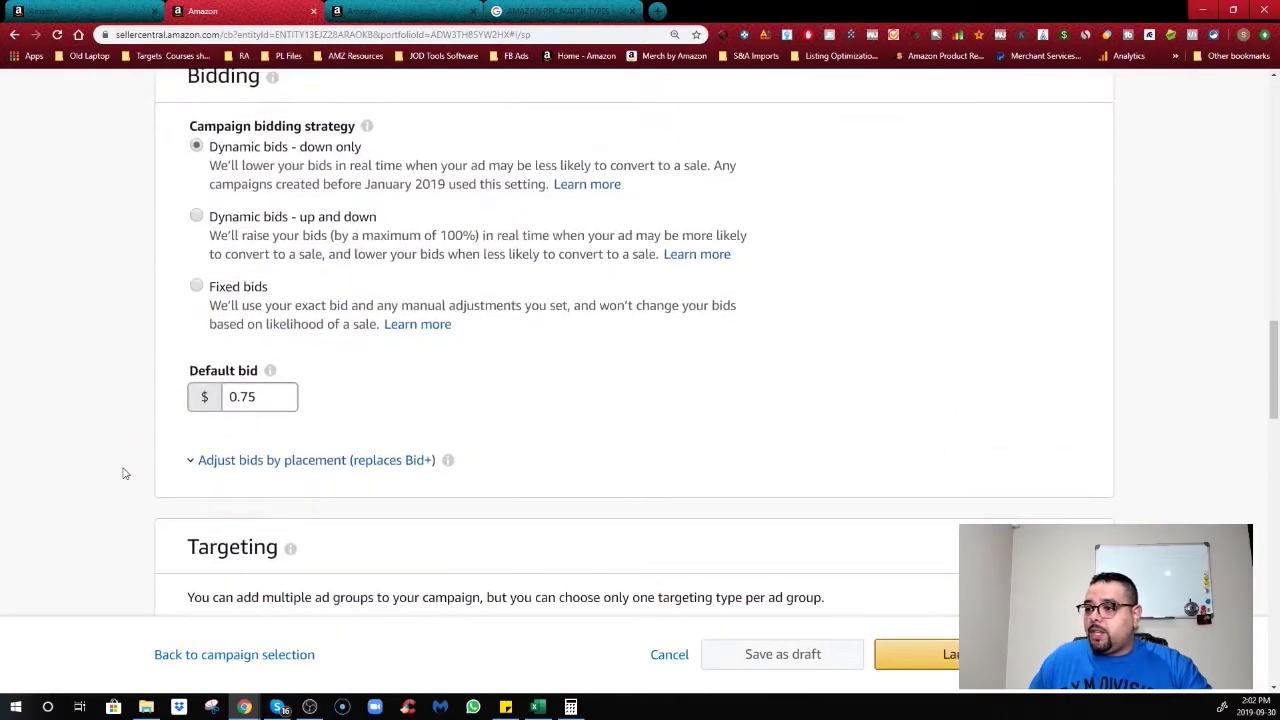
scroll(123, 471, "down", 3)
scroll(100, 451, "down", 2)
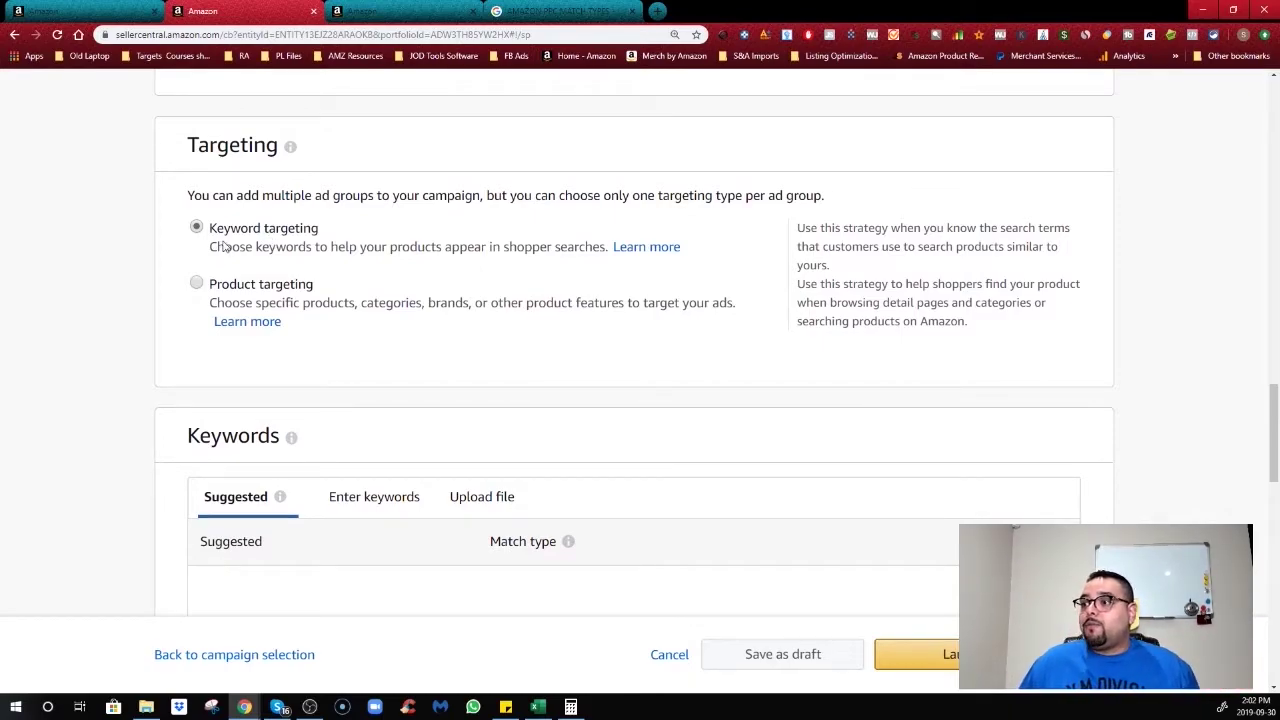
scroll(300, 250, "down", 3)
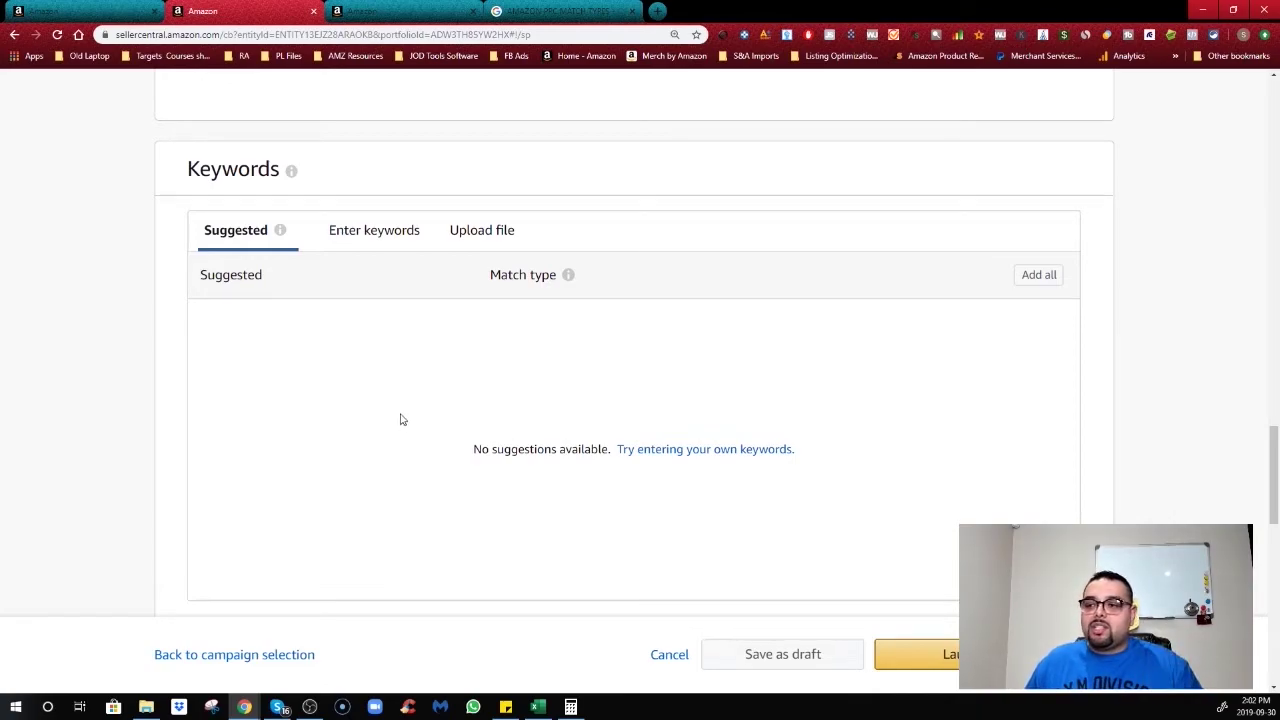
left_click(360, 232)
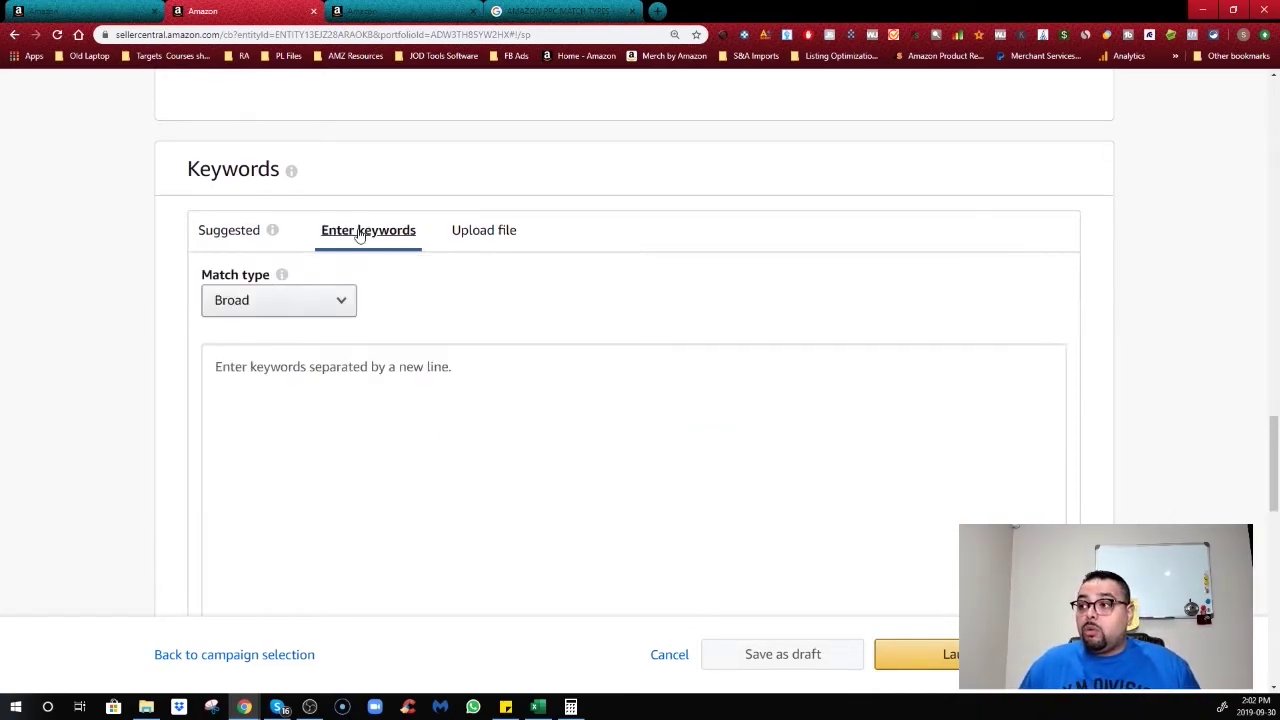
left_click(314, 309)
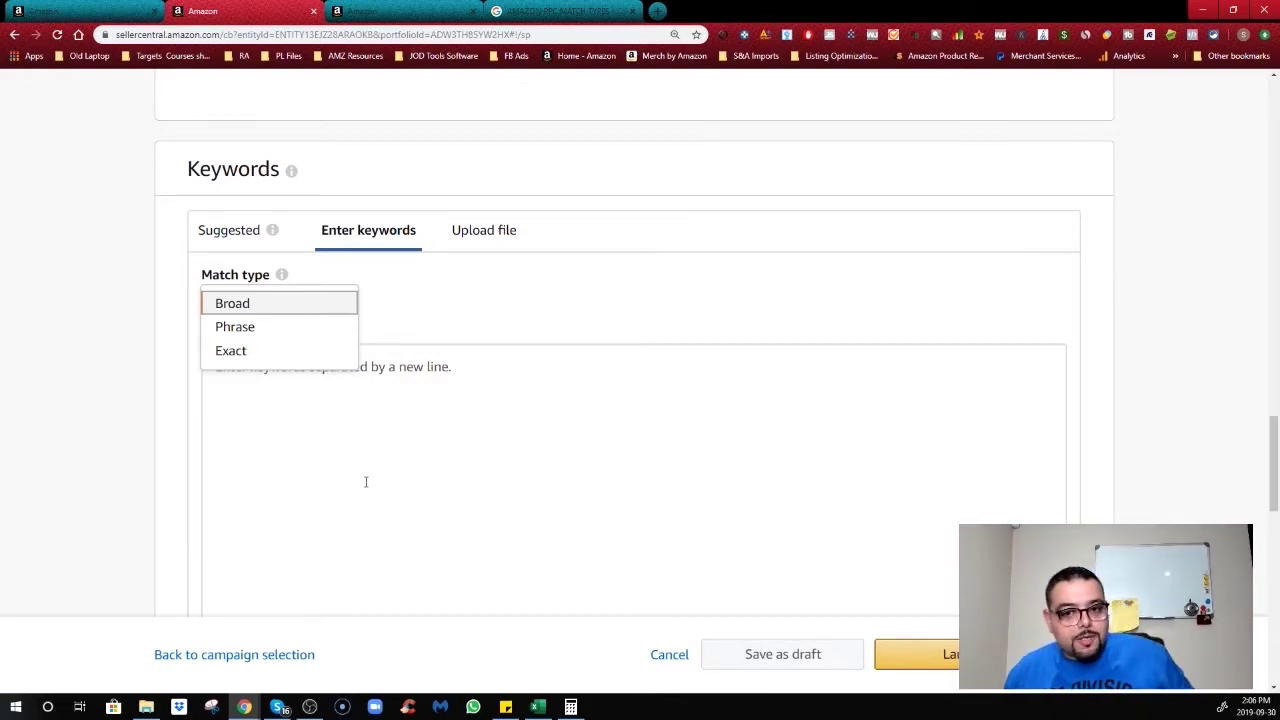
Step: Change the ad group to product targeting and bring up the searchable list of product categories
scroll(418, 519, "up", 5)
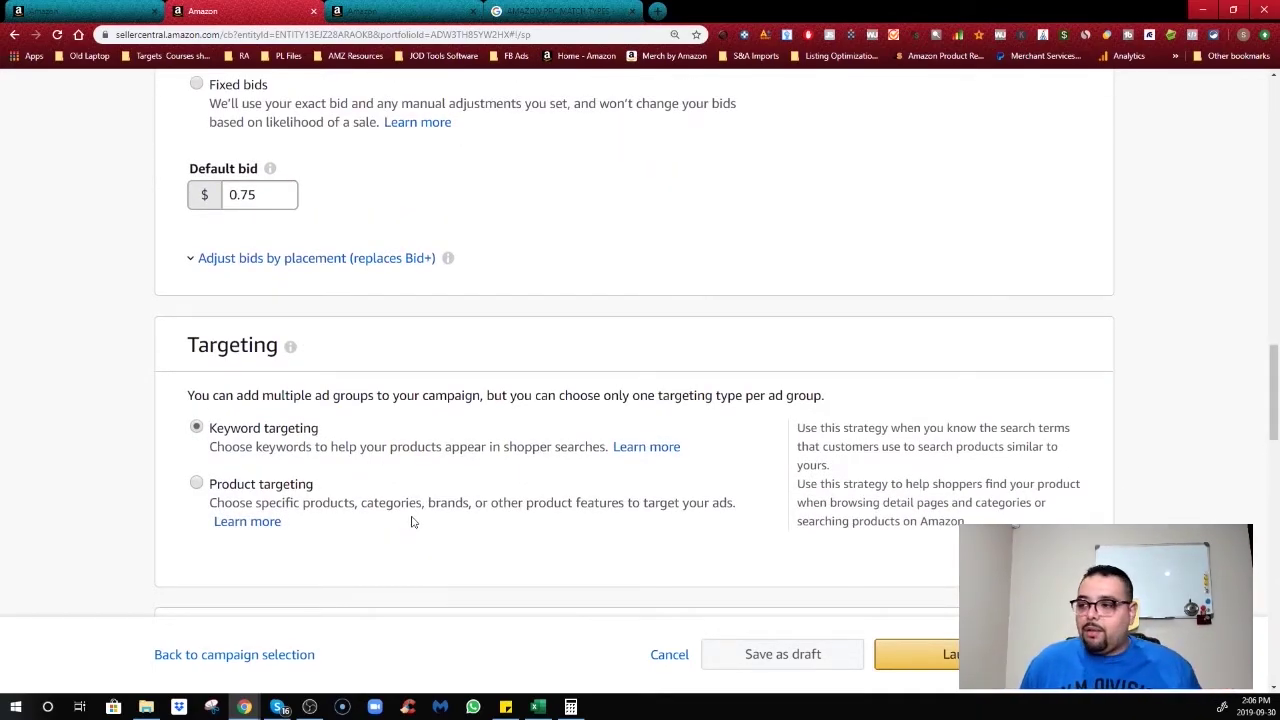
scroll(411, 521, "down", 2)
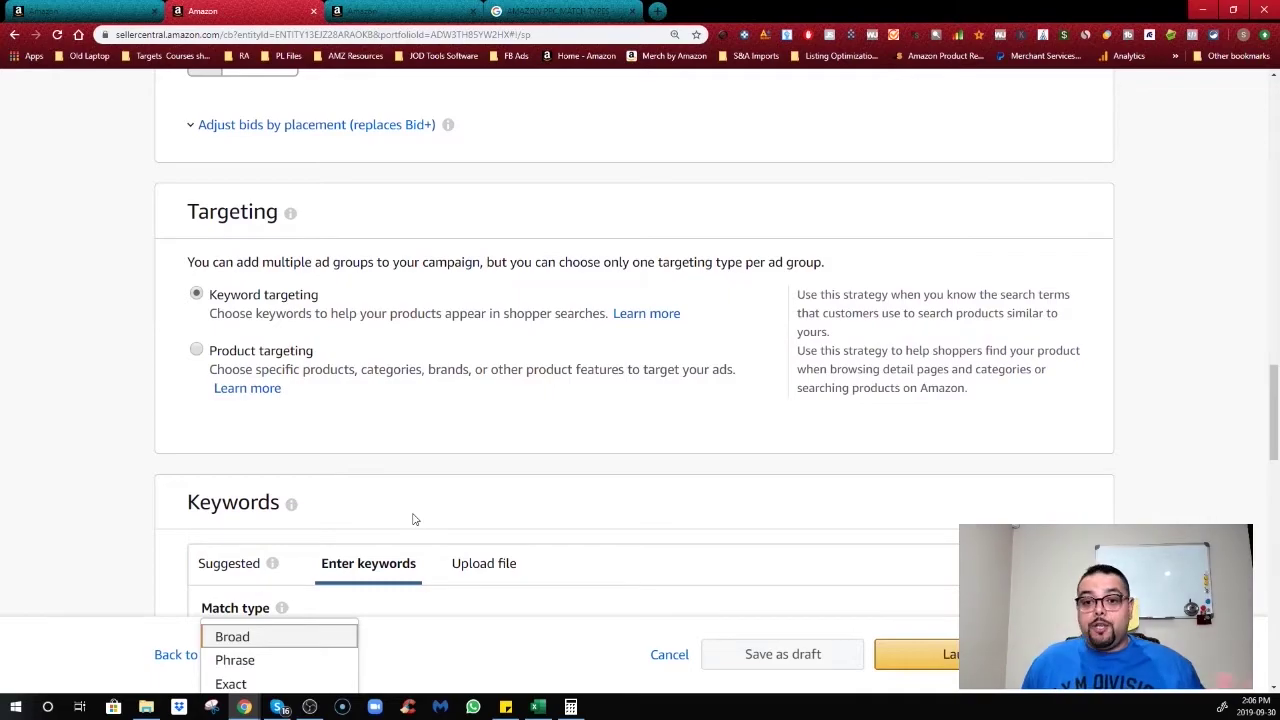
left_click(285, 355)
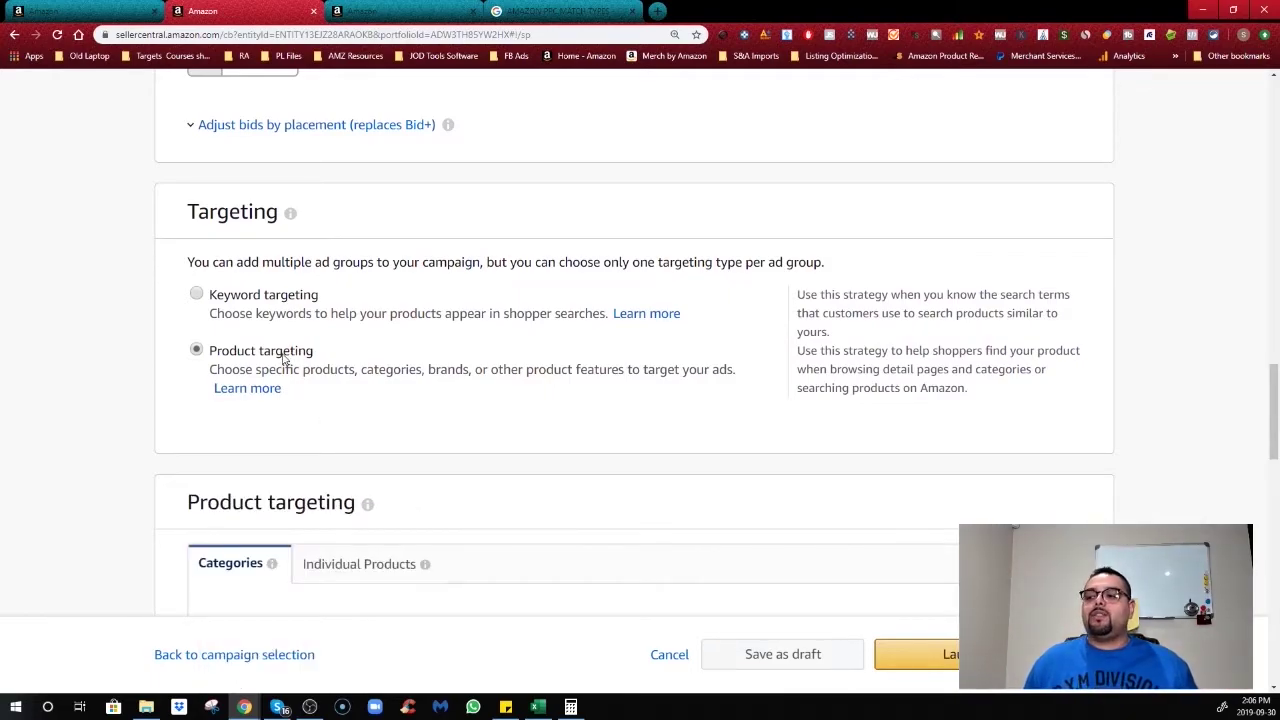
scroll(89, 511, "down", 2)
scroll(89, 511, "down", 3)
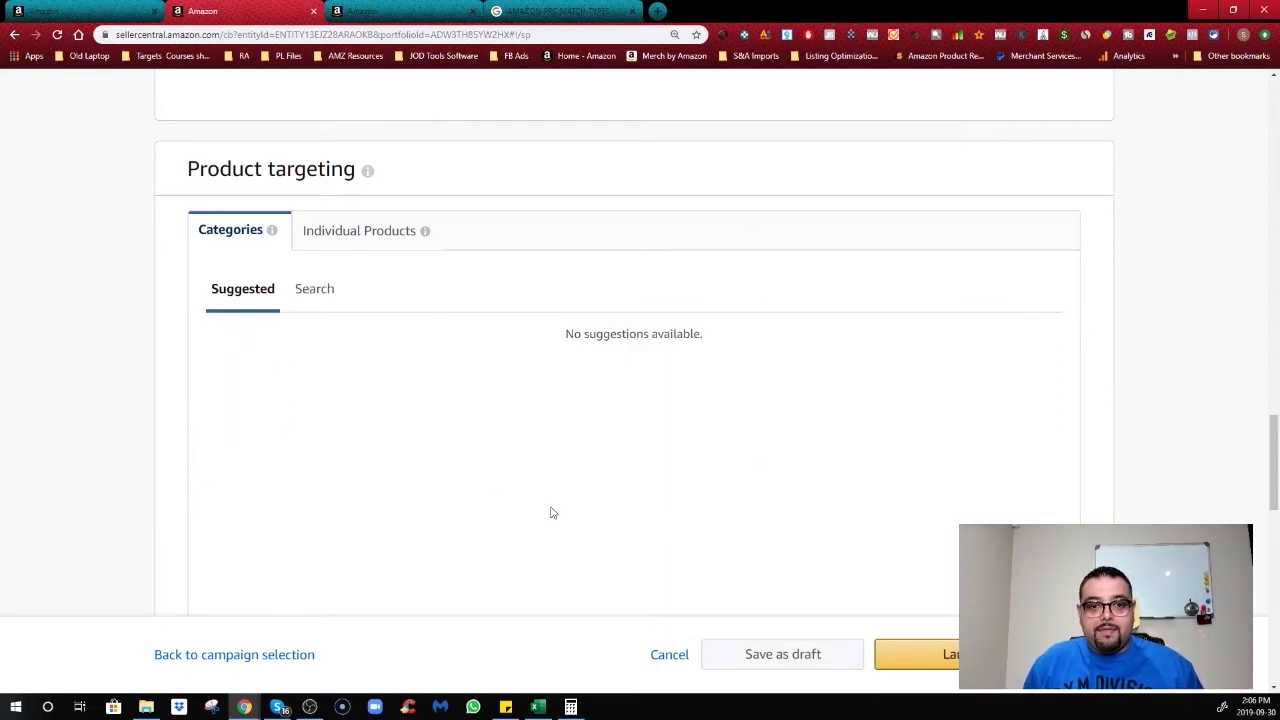
left_click(301, 297)
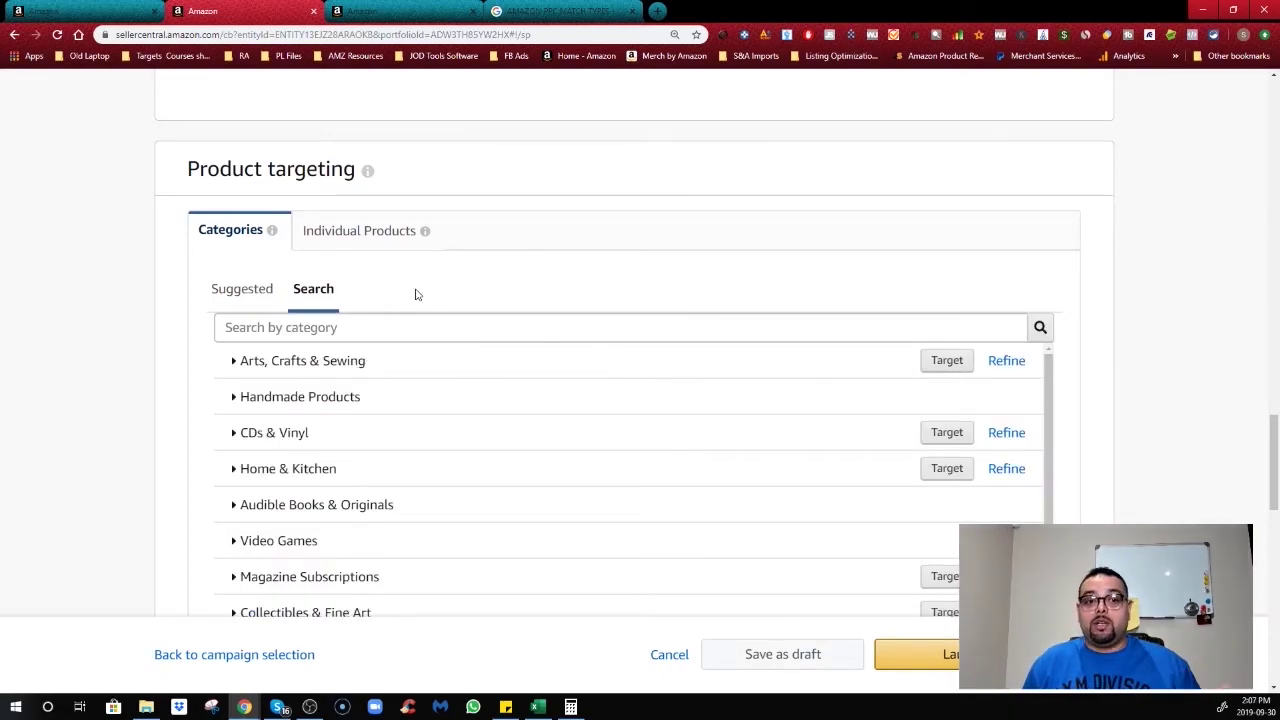
Step: Switch product targeting to individual products, view the product search, and open the entry area for a list of ASINs
left_click(380, 248)
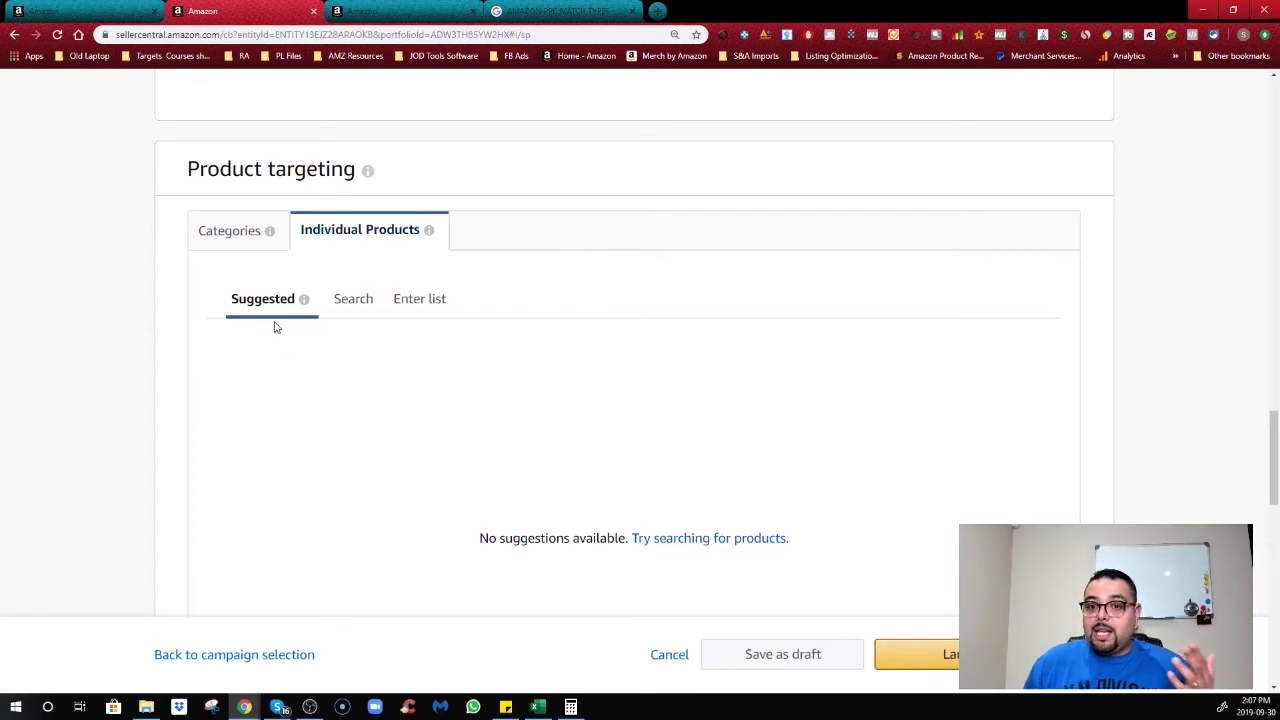
left_click(368, 299)
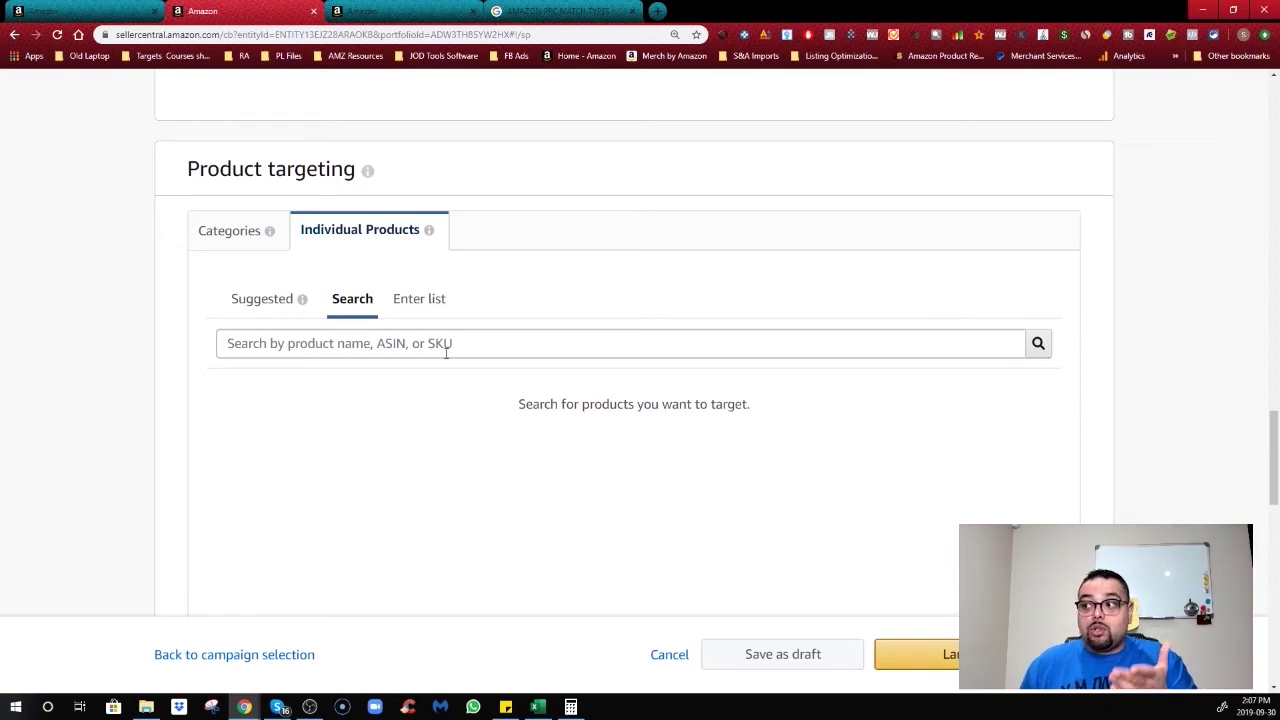
left_click(433, 306)
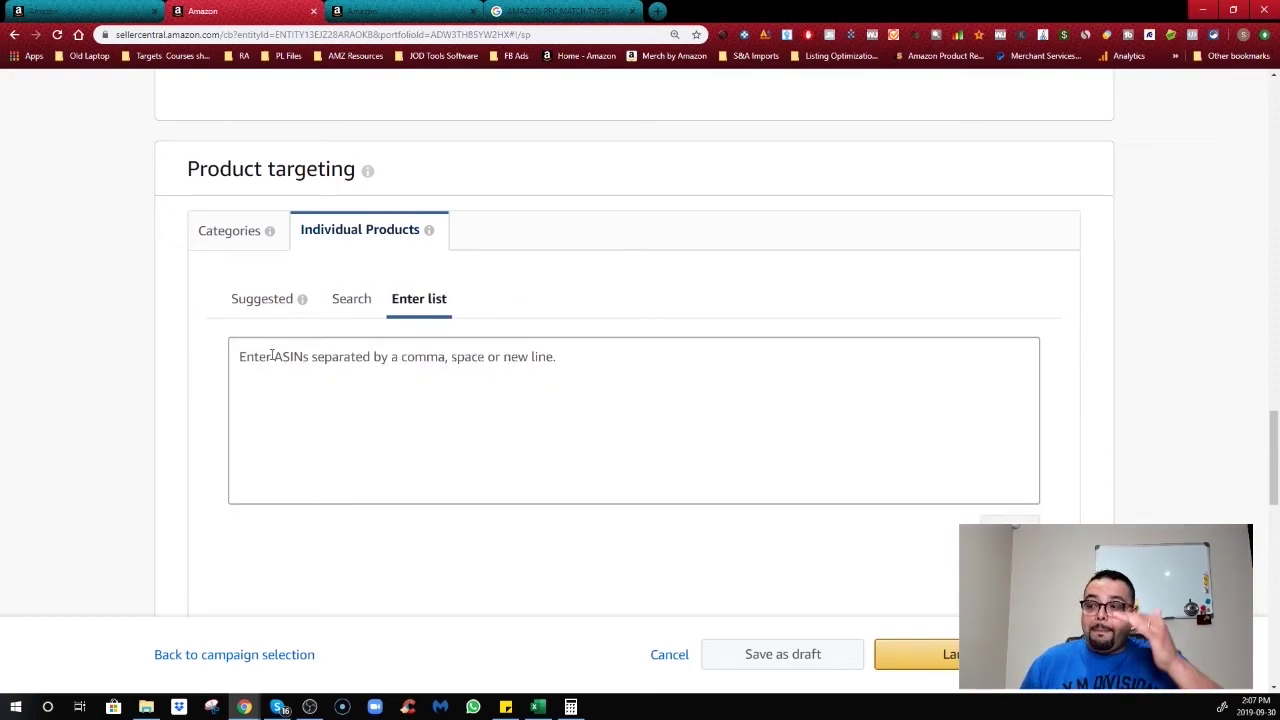